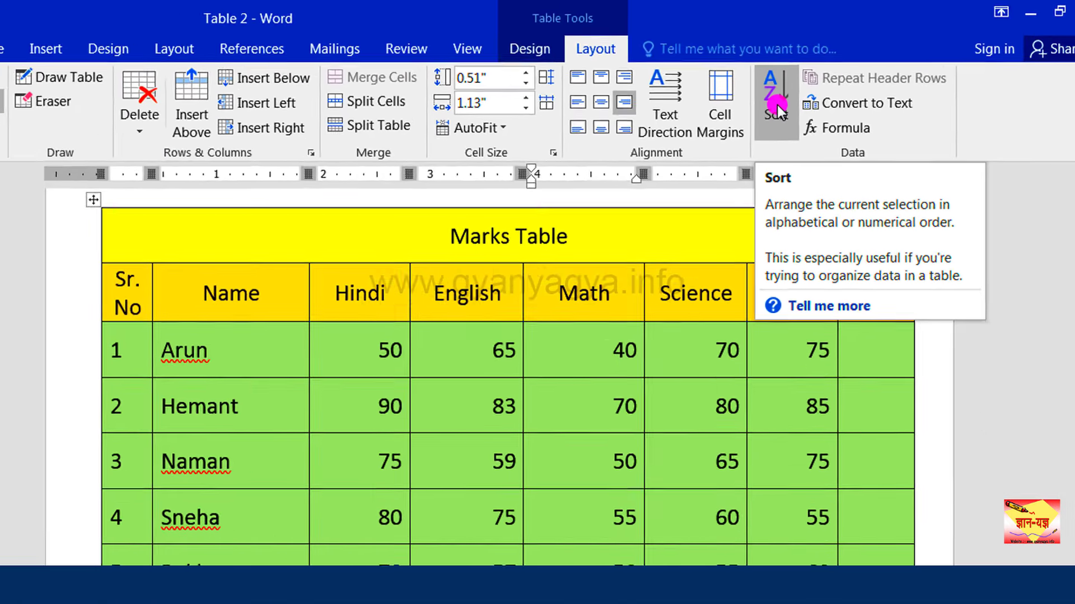
Step: Sort the marks table by the Name column as text in ascending order, treating the first row as a header
click(717, 177)
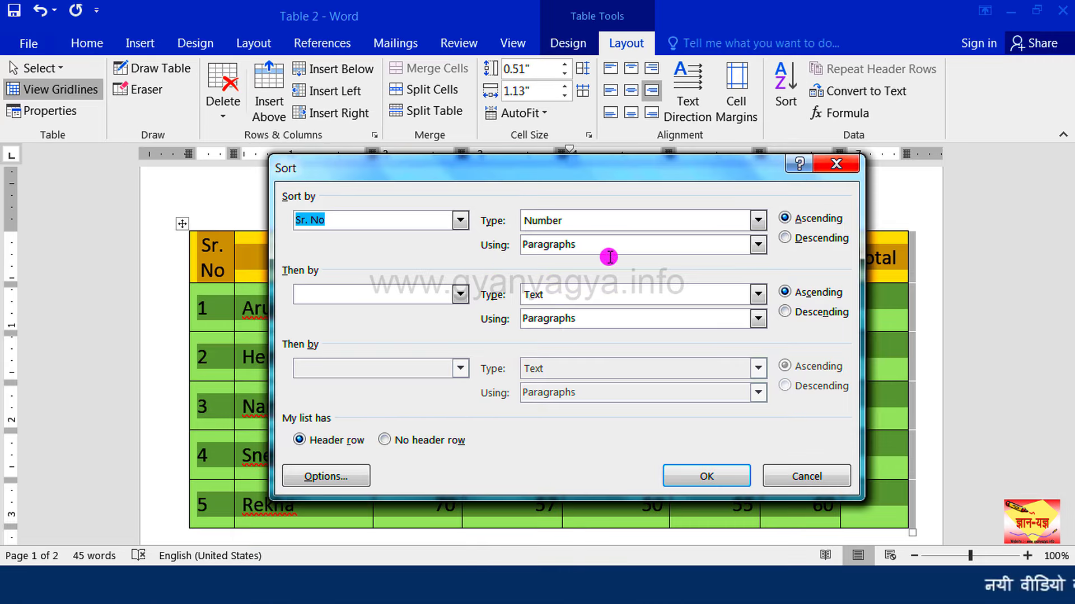
drag(557, 185, 643, 168)
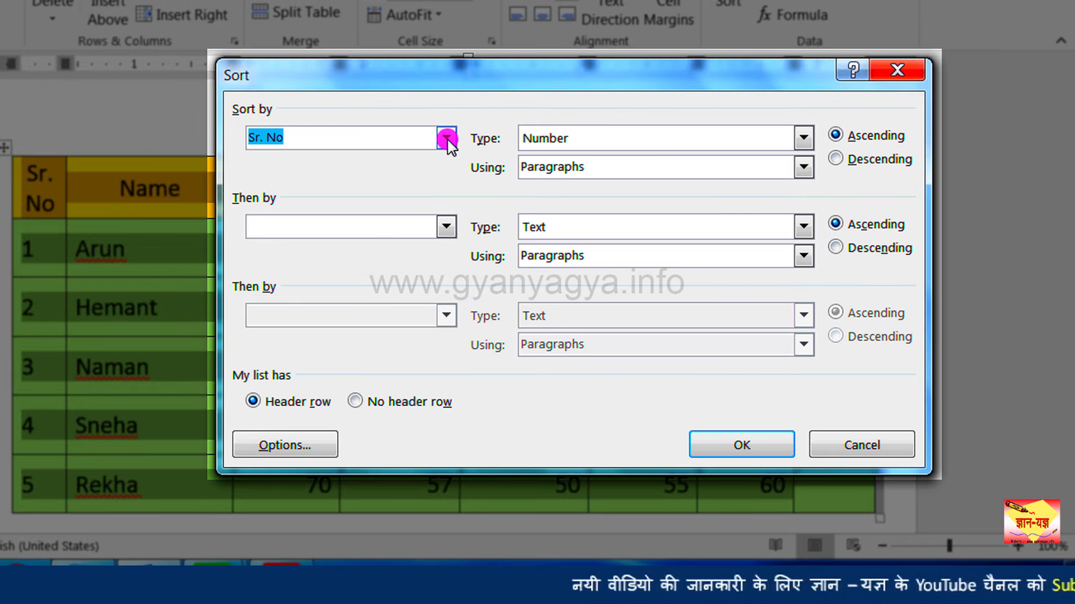
click(446, 138)
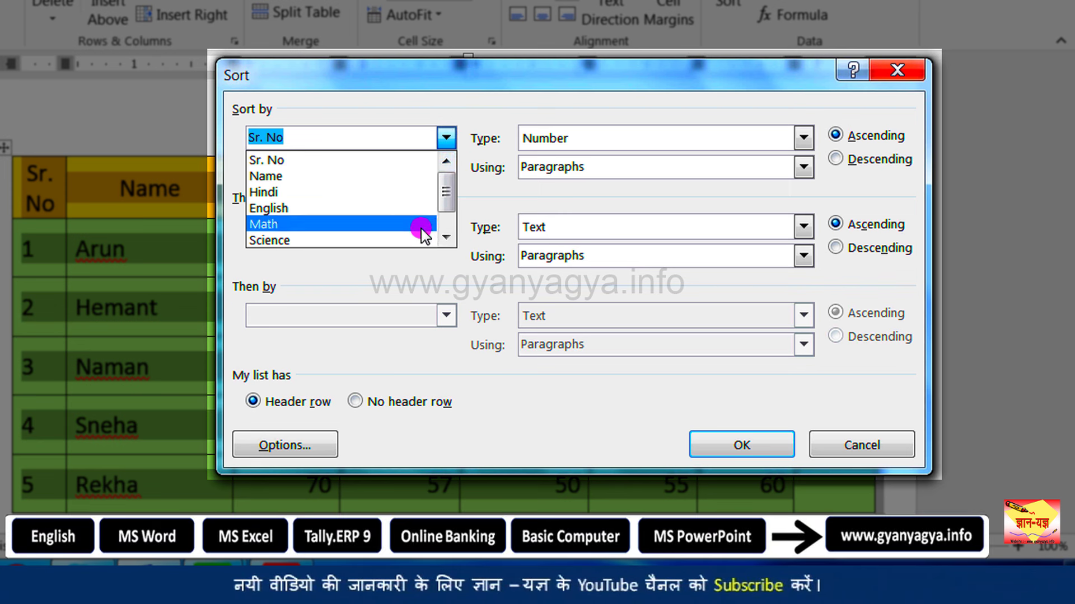
mouse_move(442, 197)
mouse_down()
mouse_move(445, 216)
mouse_move(447, 180)
mouse_up()
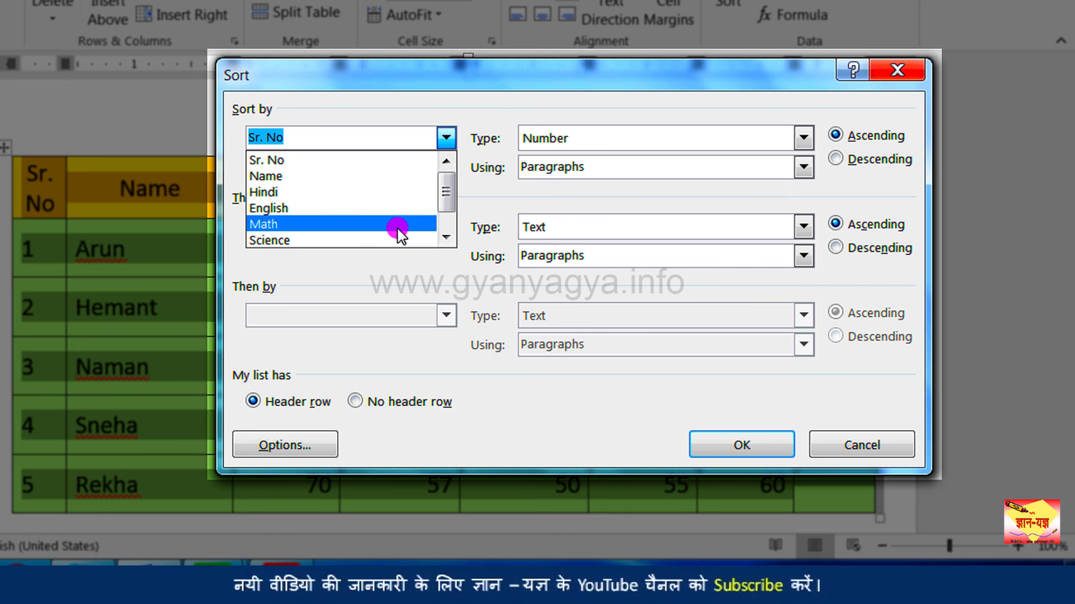
click(404, 178)
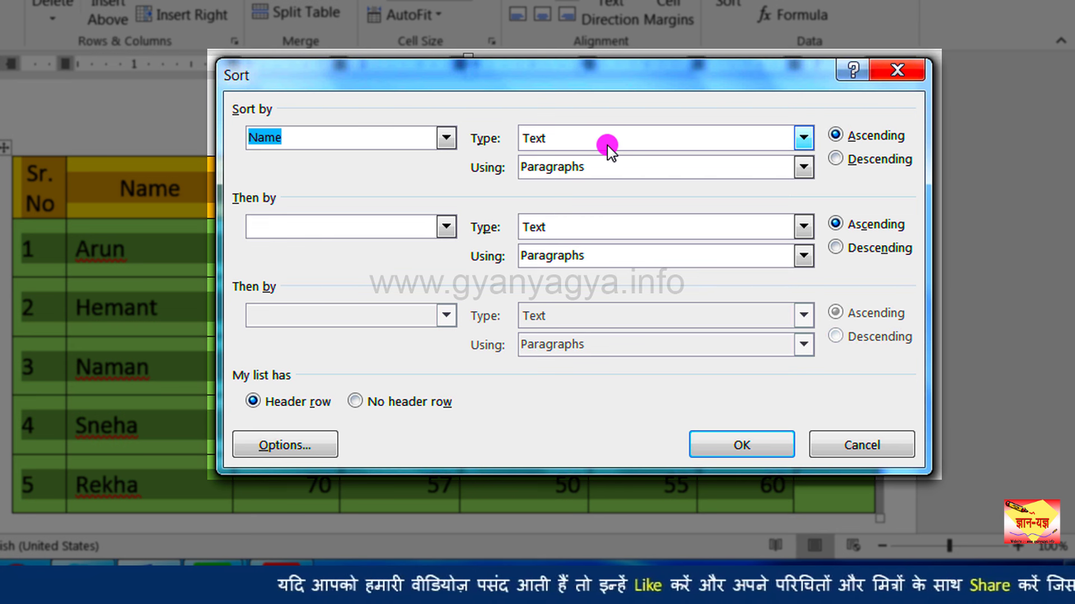
click(451, 138)
click(417, 160)
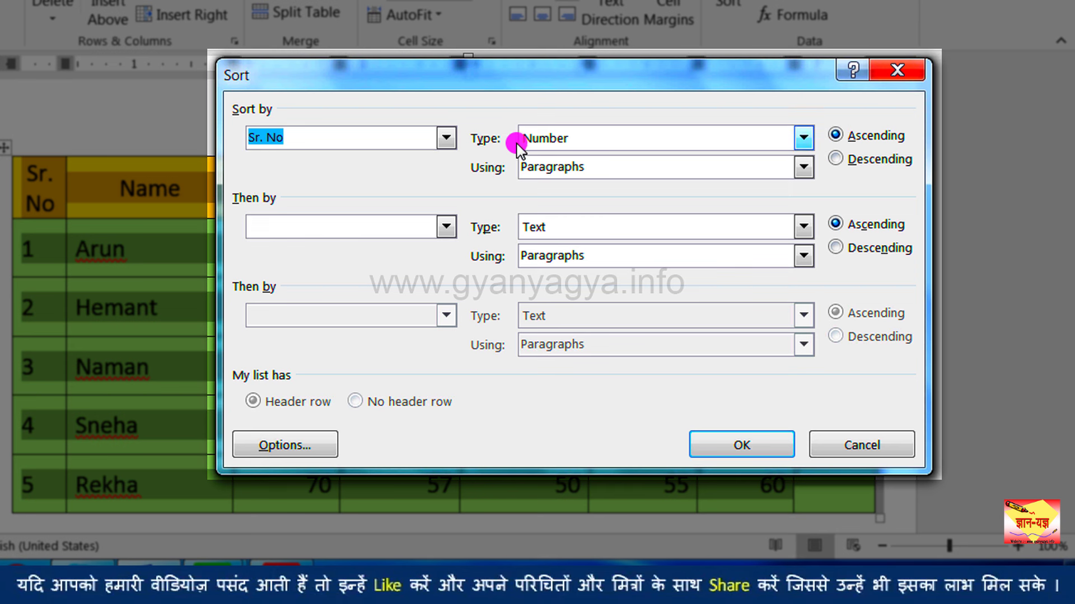
click(447, 145)
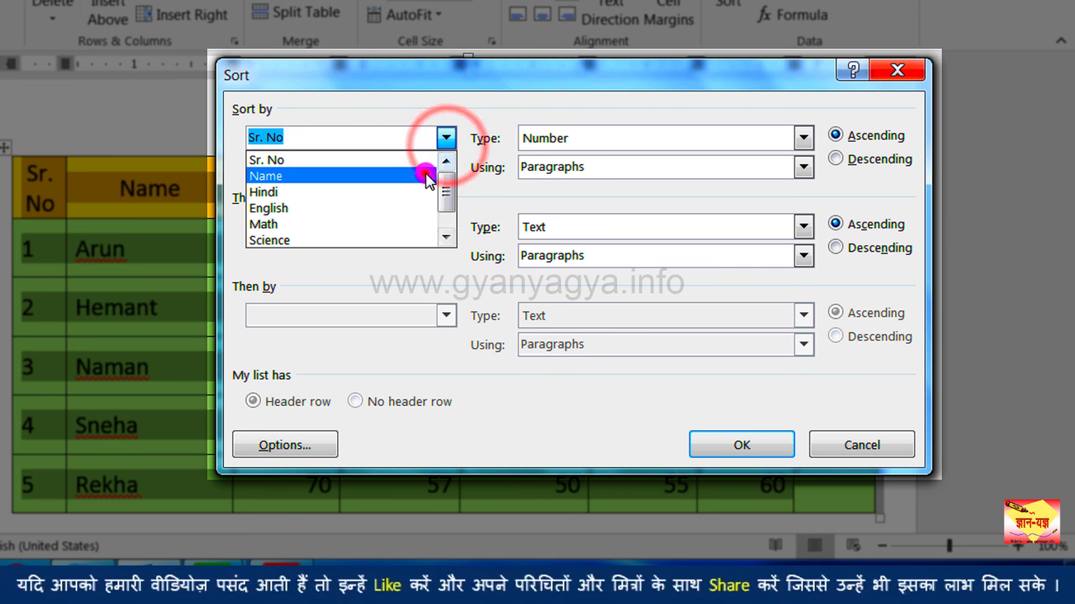
click(435, 175)
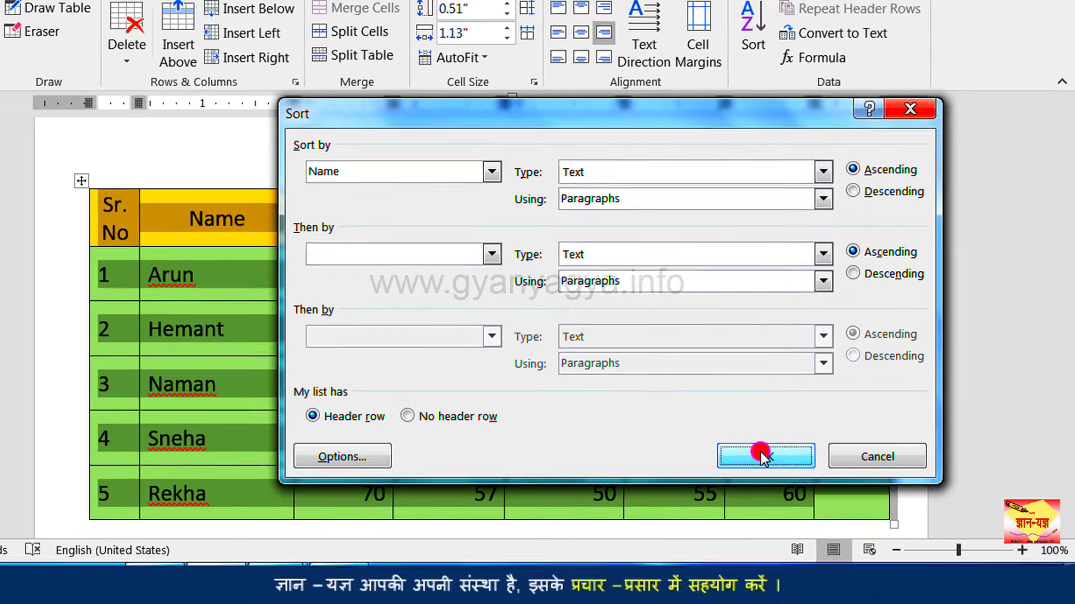
click(737, 445)
click(176, 268)
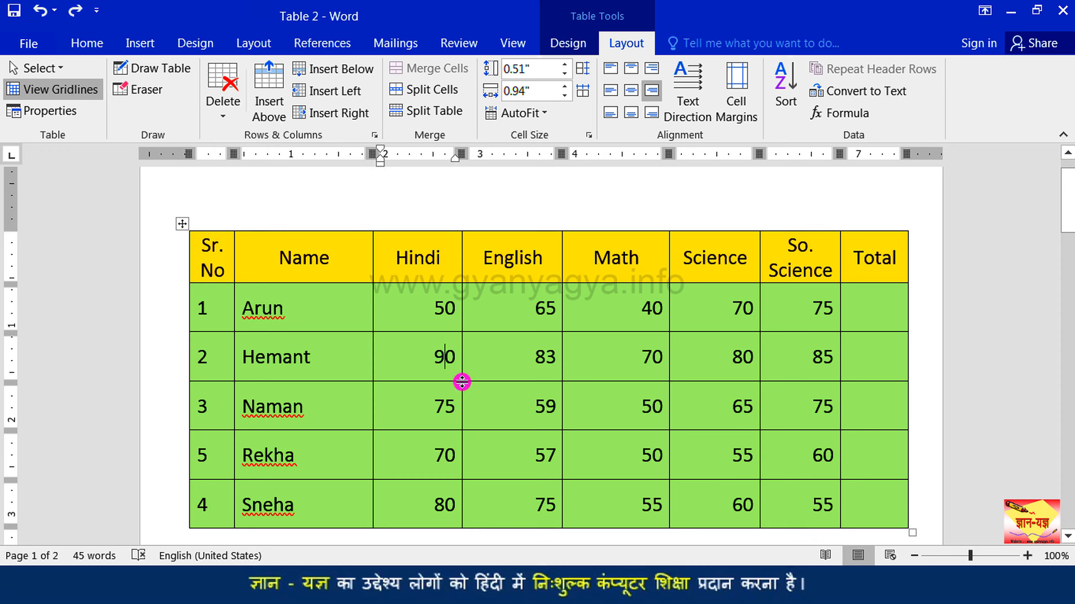
Step: Sort the marks table by the Hindi column as numbers in descending order
click(445, 351)
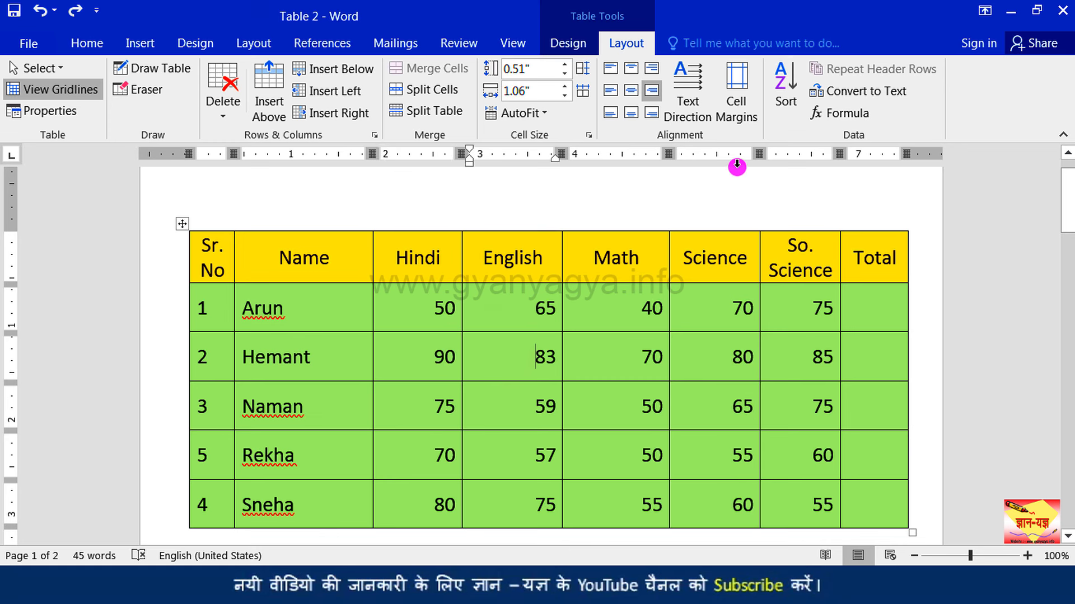
click(796, 102)
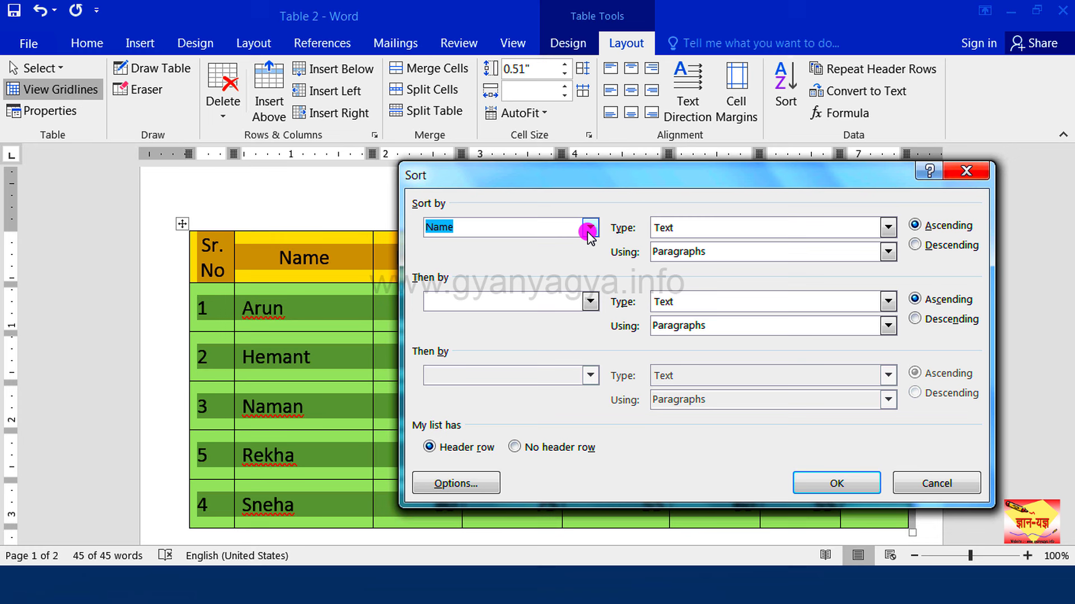
click(589, 228)
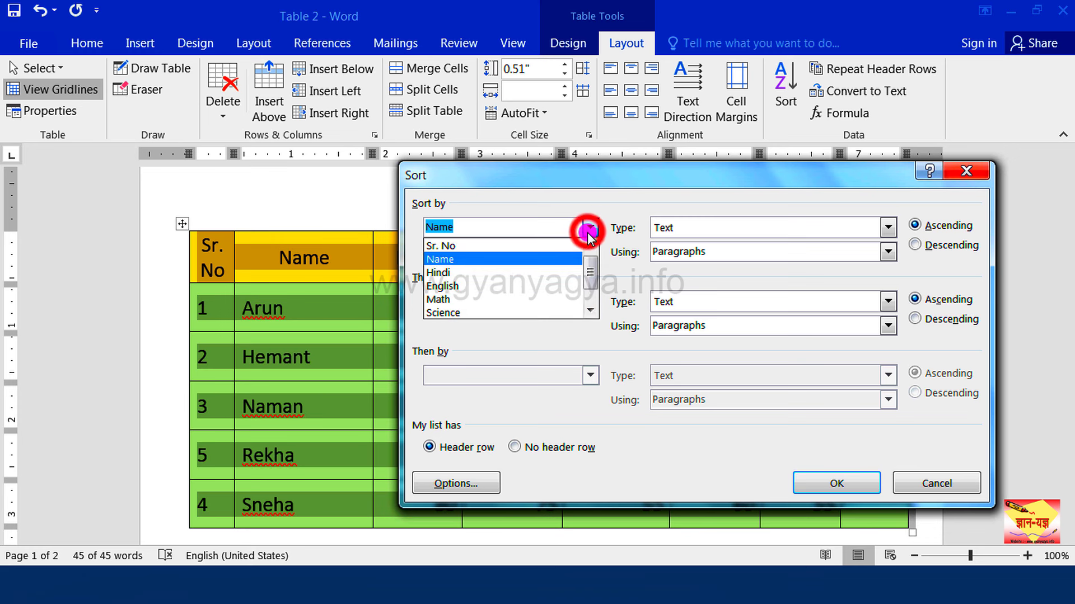
click(456, 273)
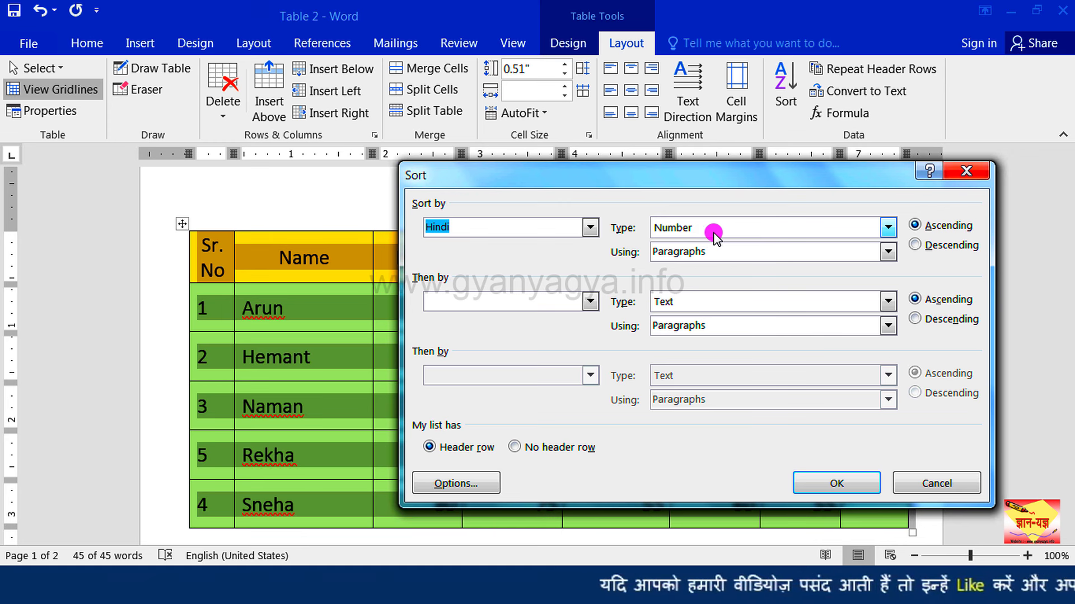
click(932, 247)
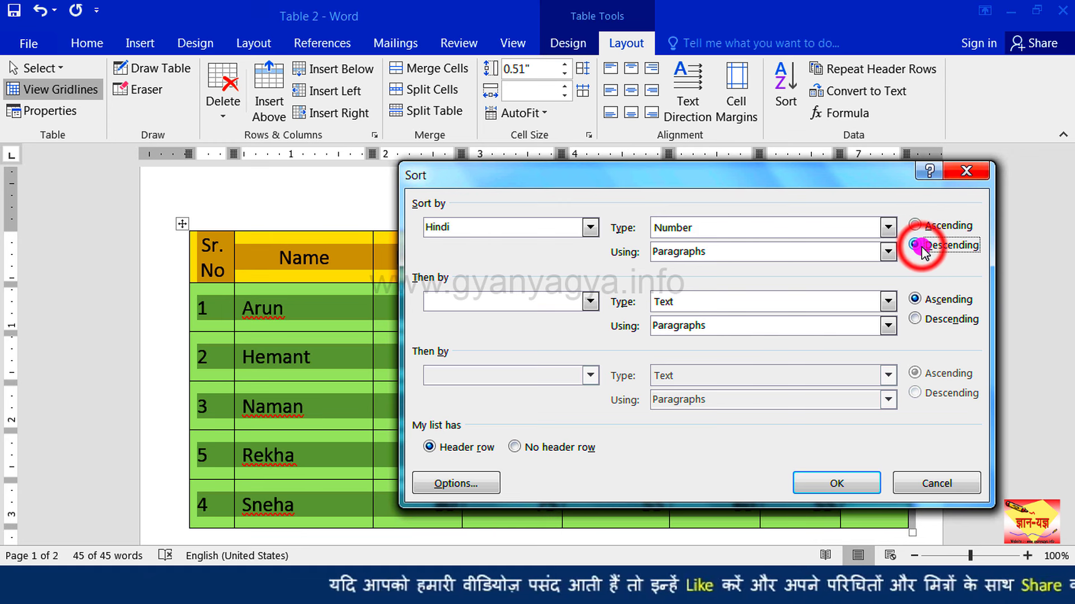
click(838, 485)
click(453, 316)
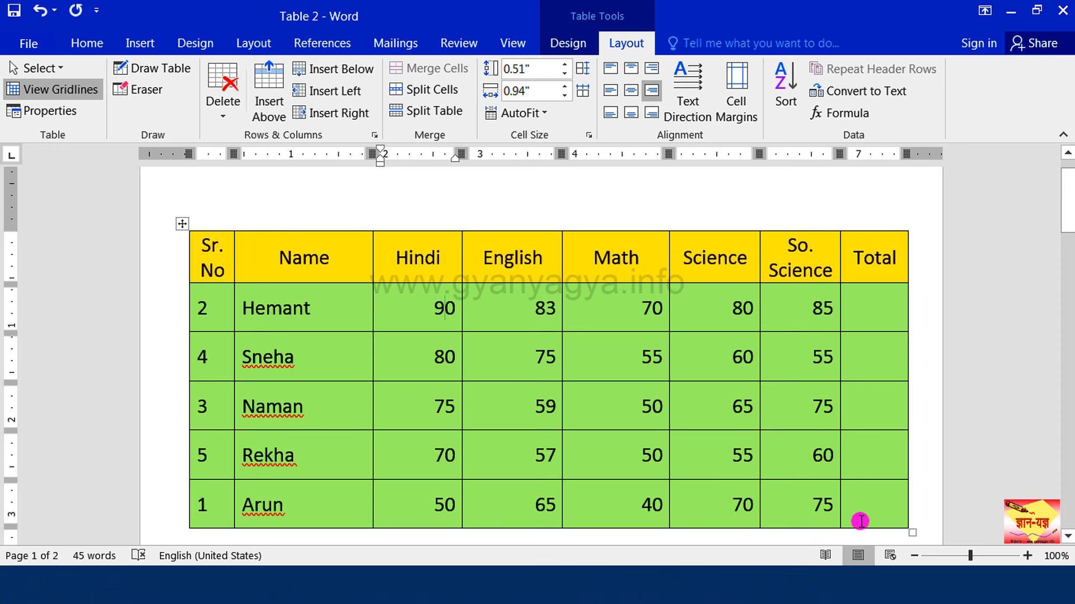
Step: Insert enough blank rows below the table's last row to make it span several pages
click(326, 68)
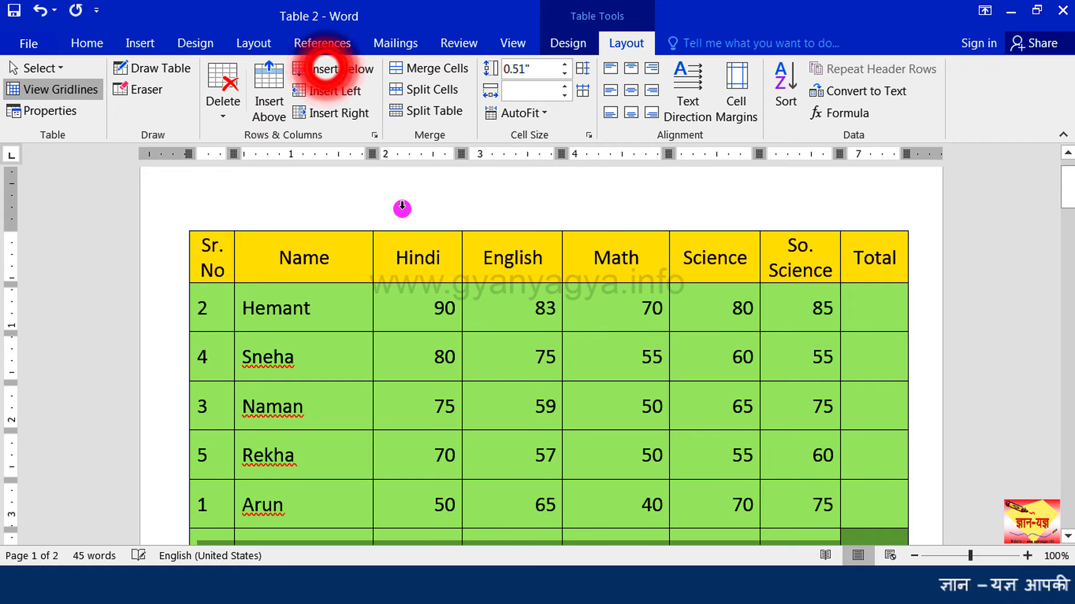
scroll(402, 207, down, 3)
scroll(498, 305, down, 15)
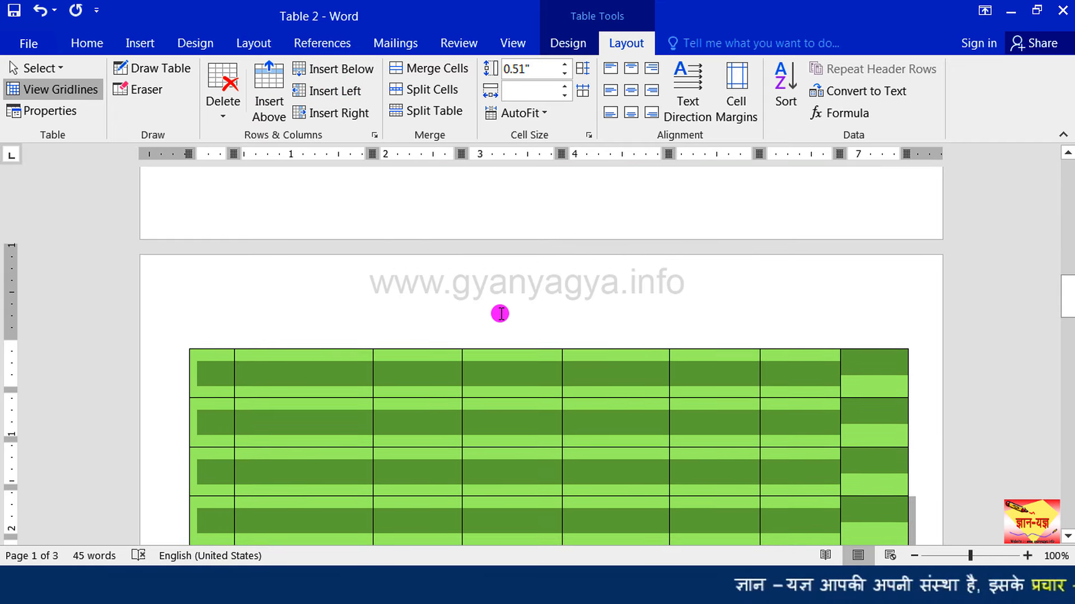
scroll(500, 314, down, 15)
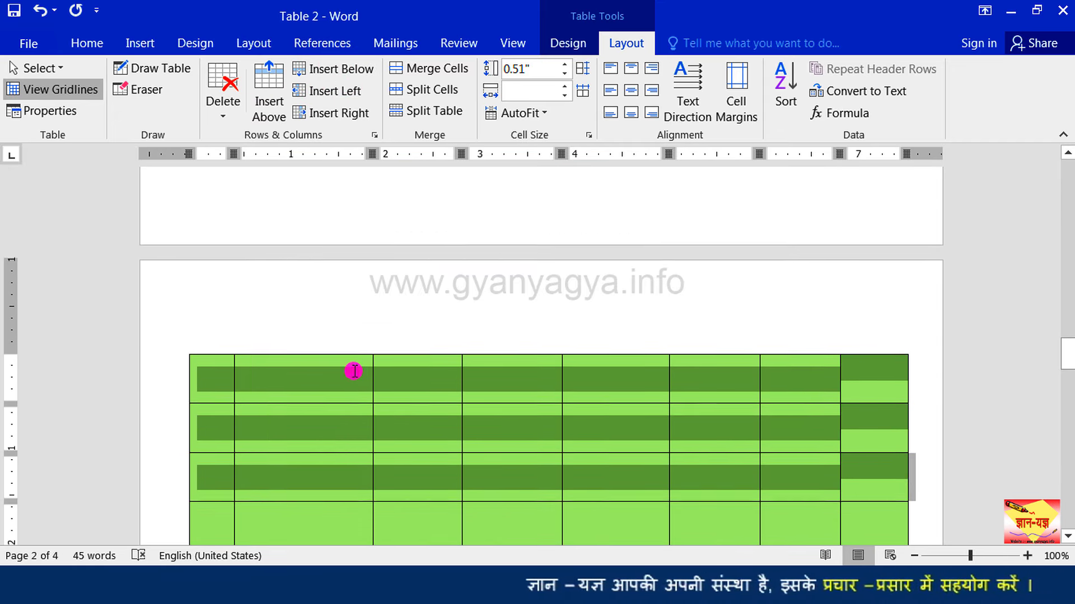
Step: Examine where the blank rows continue onto the following pages, checking the page tops for column headings
click(289, 387)
scroll(303, 392, down, 9)
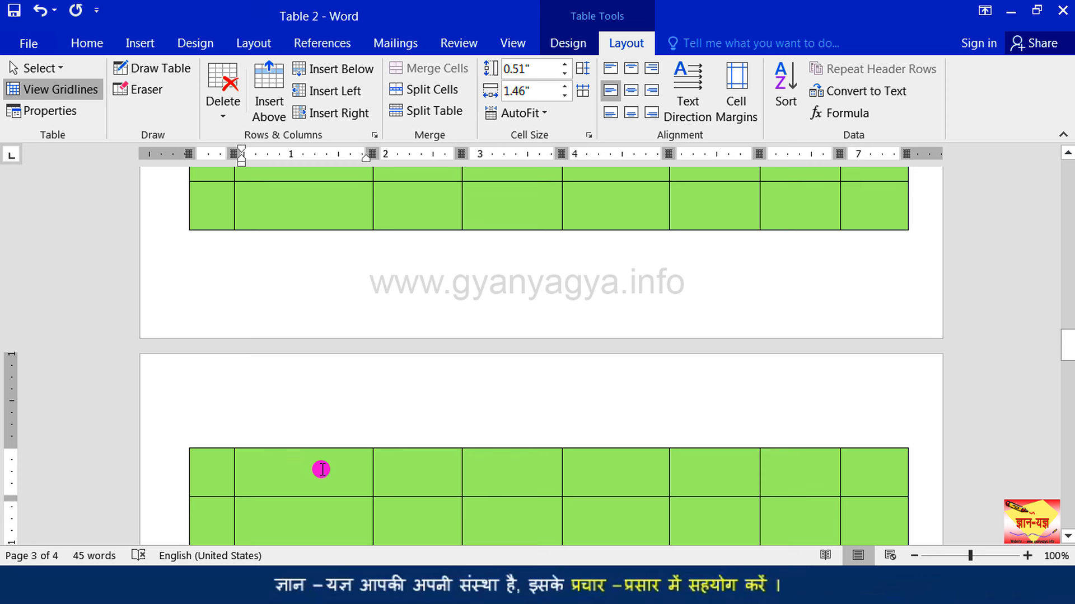
scroll(320, 468, down, 1)
scroll(324, 460, up, 20)
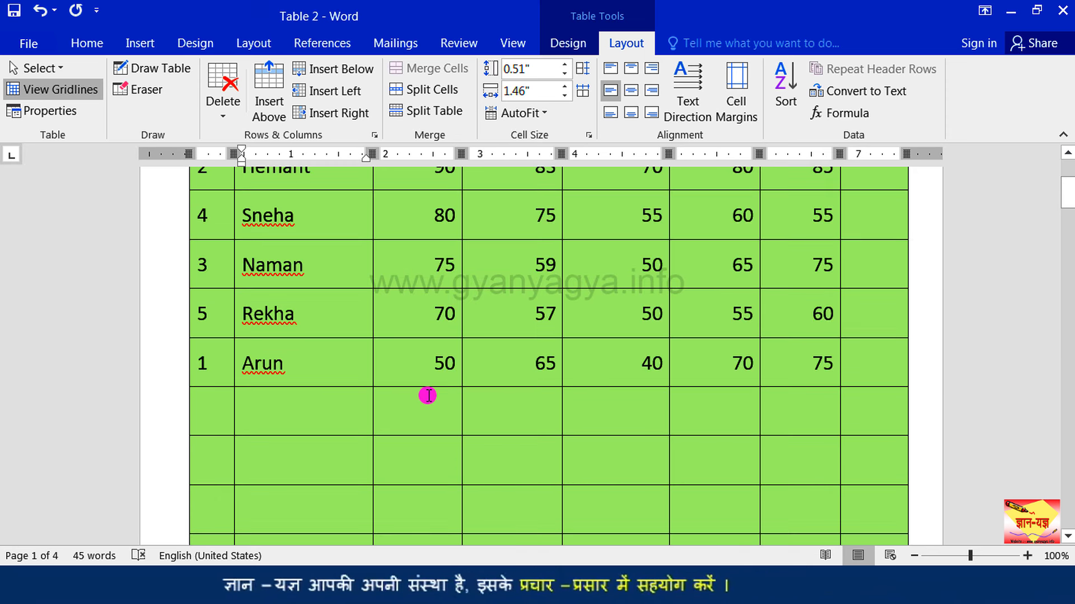
scroll(427, 396, down, 7)
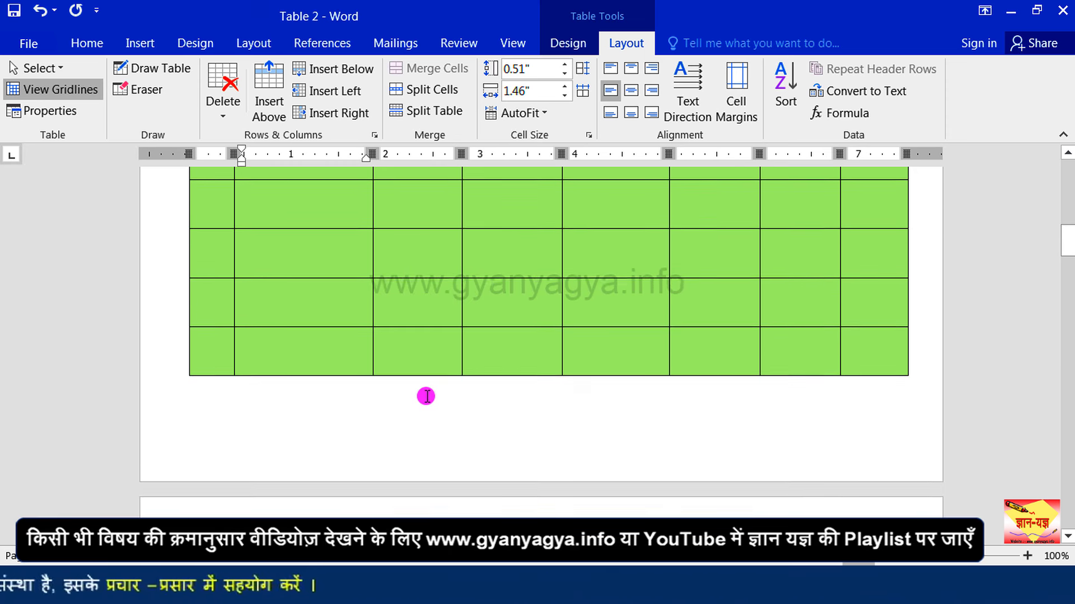
scroll(414, 403, down, 3)
click(290, 460)
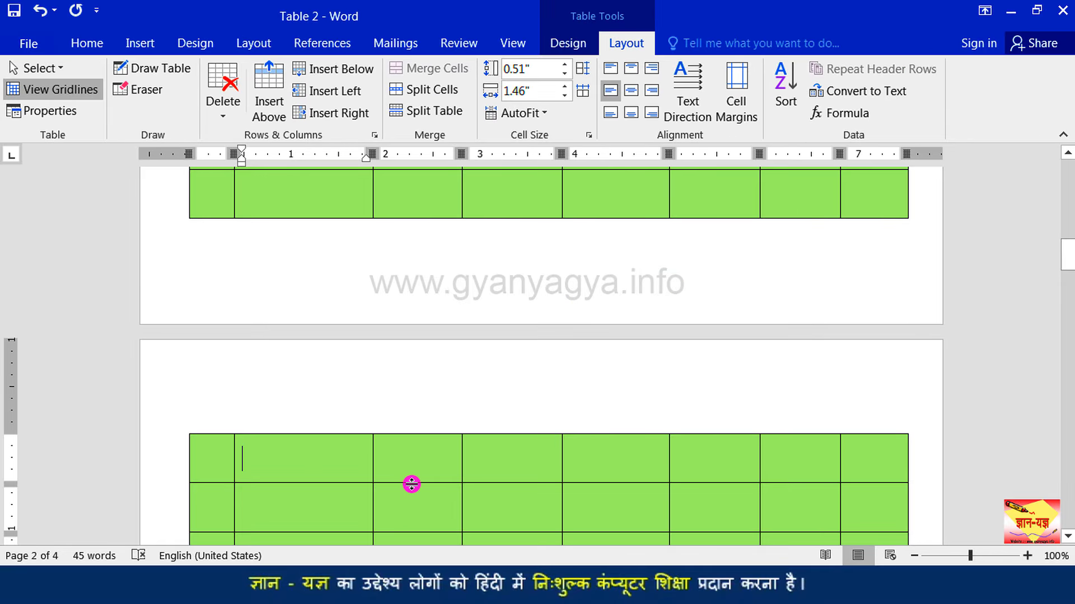
Step: Set the table's heading row to repeat on every page and check the top of the second page
scroll(412, 484, up, 8)
click(453, 302)
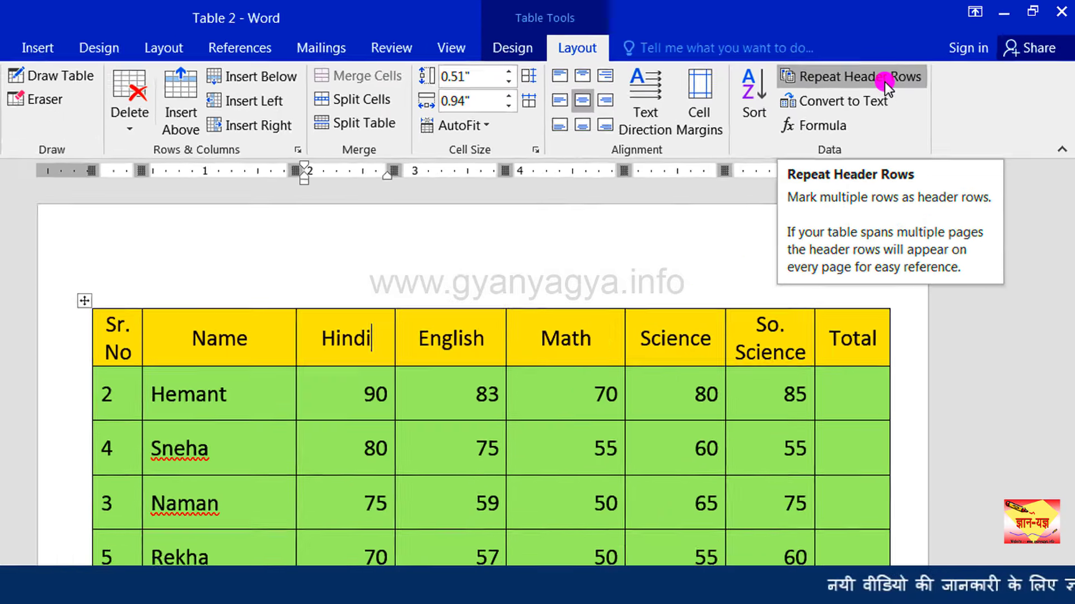
click(884, 79)
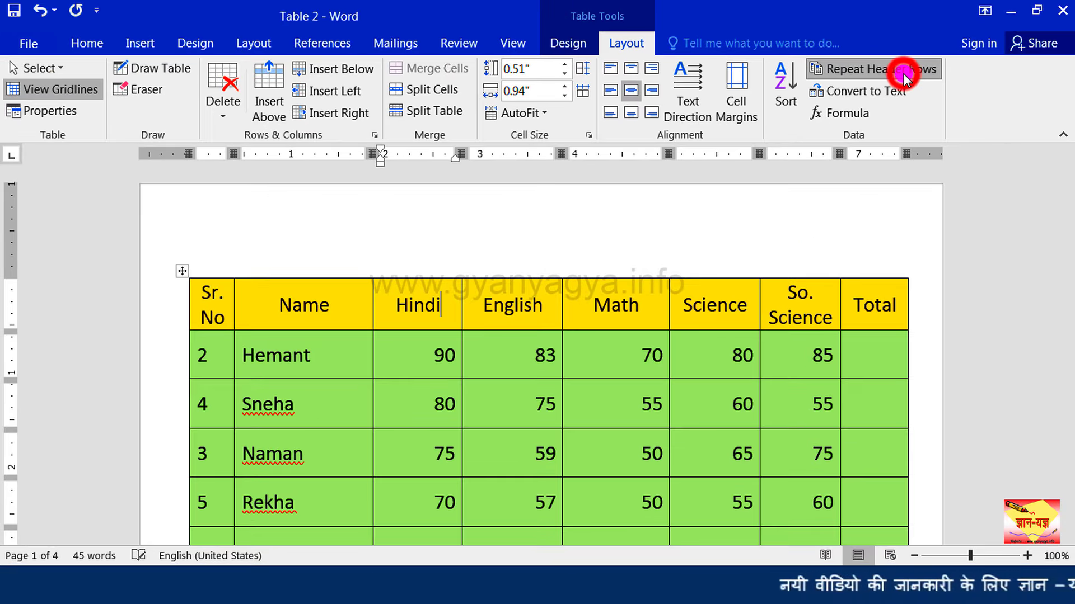
scroll(470, 300, down, 10)
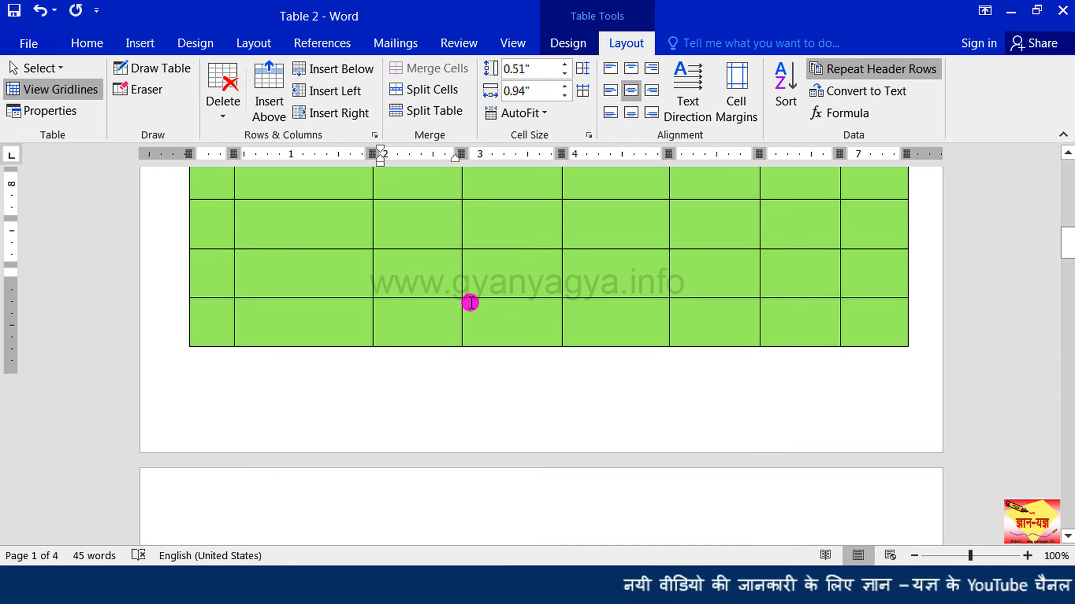
scroll(471, 303, down, 5)
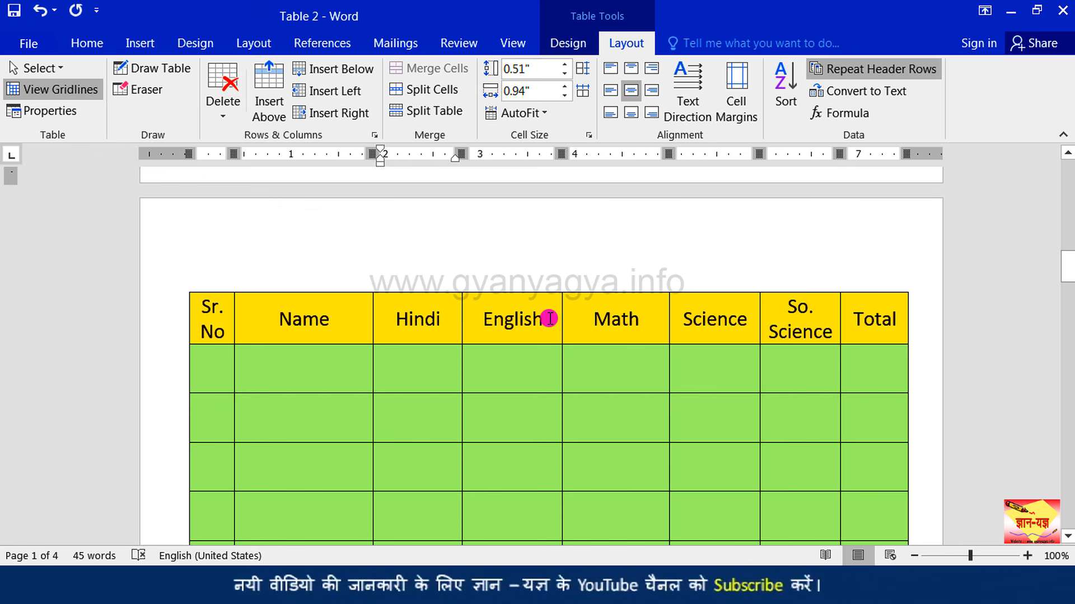
Step: Undo the repeated header row, the added blank rows and the sort by Hindi
key(ctrl+z)
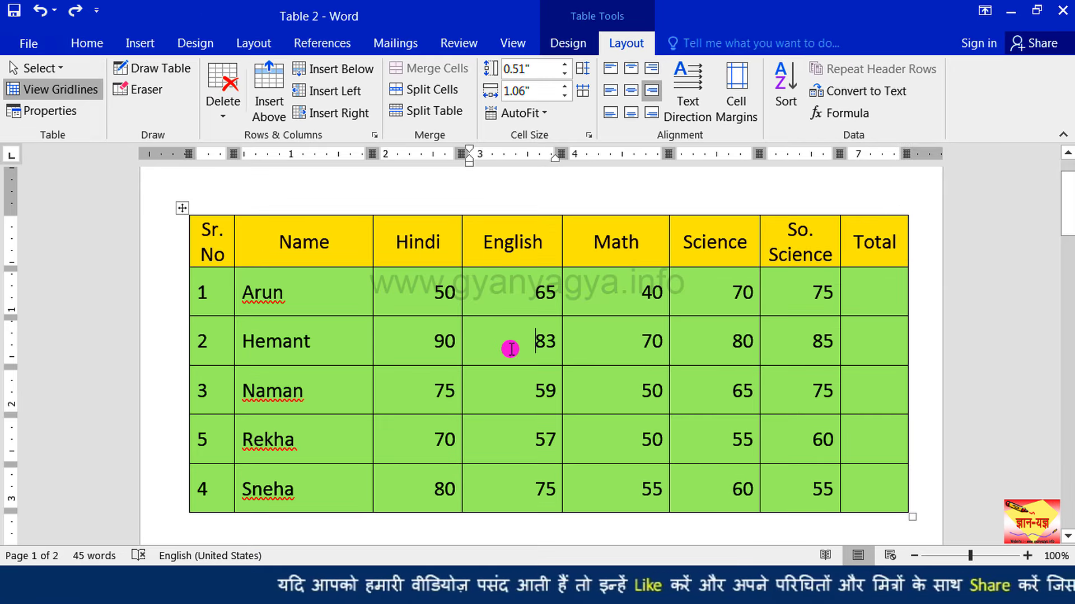
Step: Convert the marks table to text separated with tabs, and undo that conversion
click(507, 349)
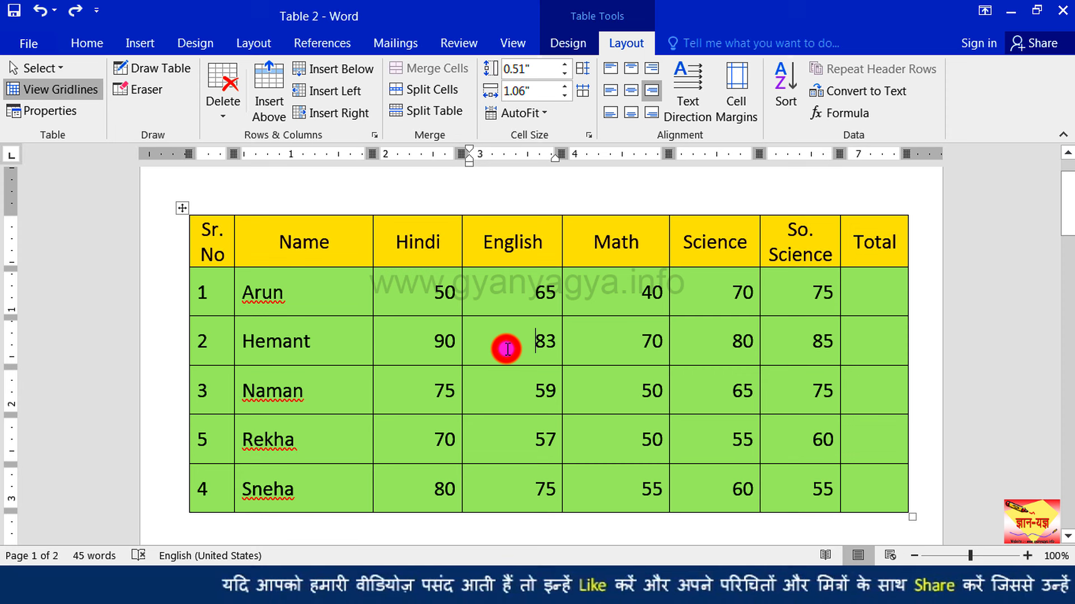
click(853, 92)
drag(520, 198, 540, 274)
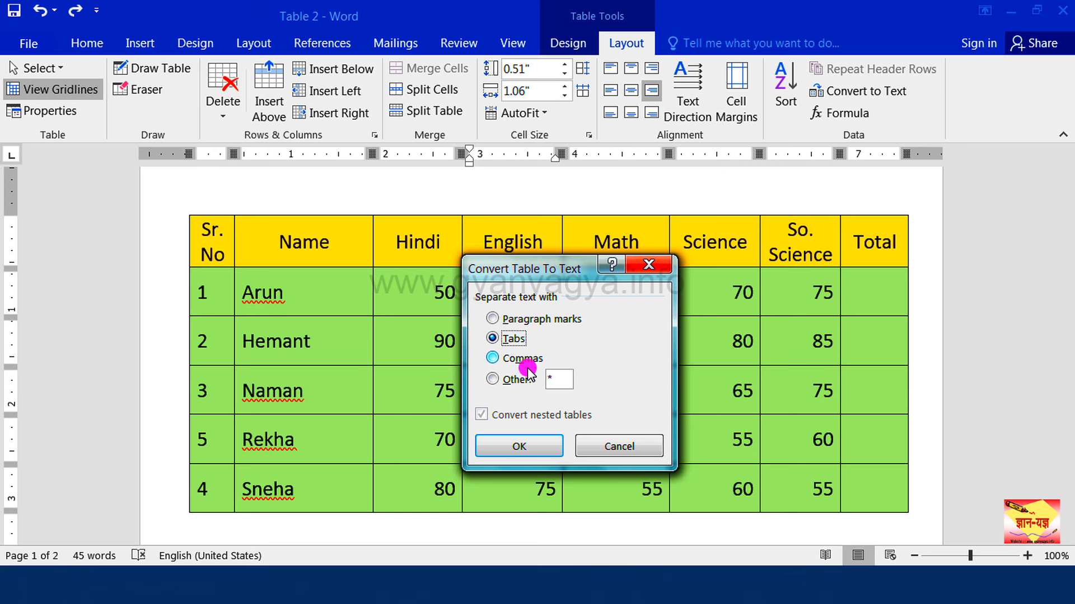
click(519, 446)
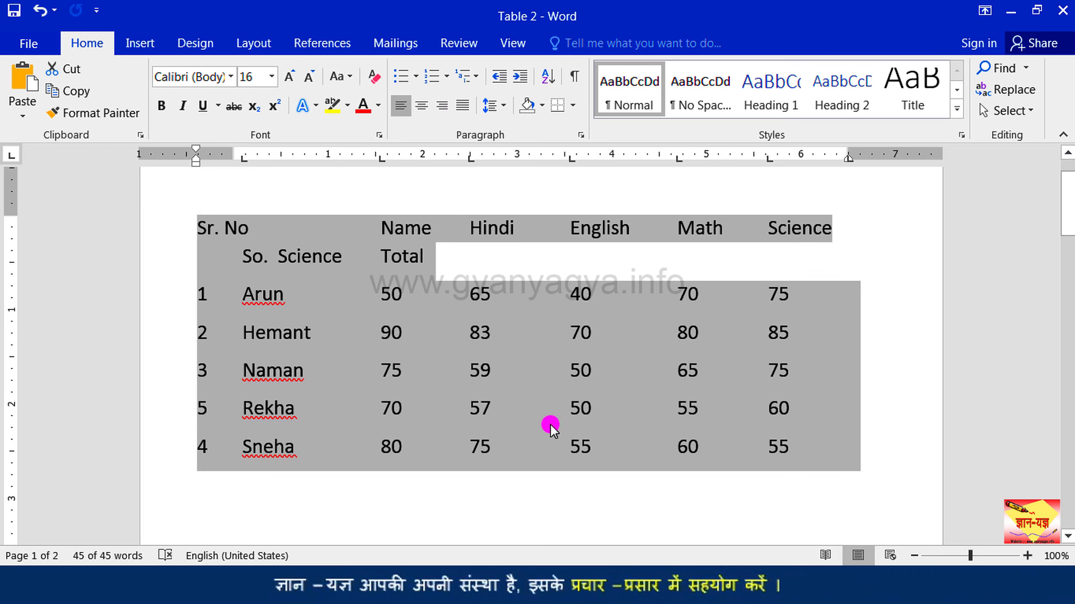
key(ctrl+z)
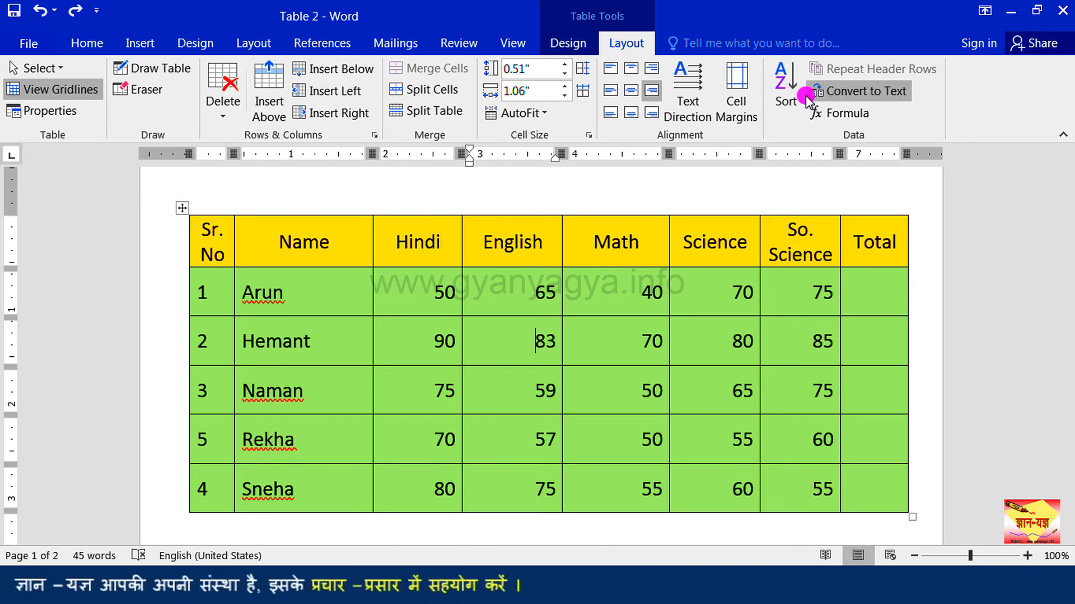
Step: Convert the marks table to text separated with commas and deselect the converted text
click(866, 91)
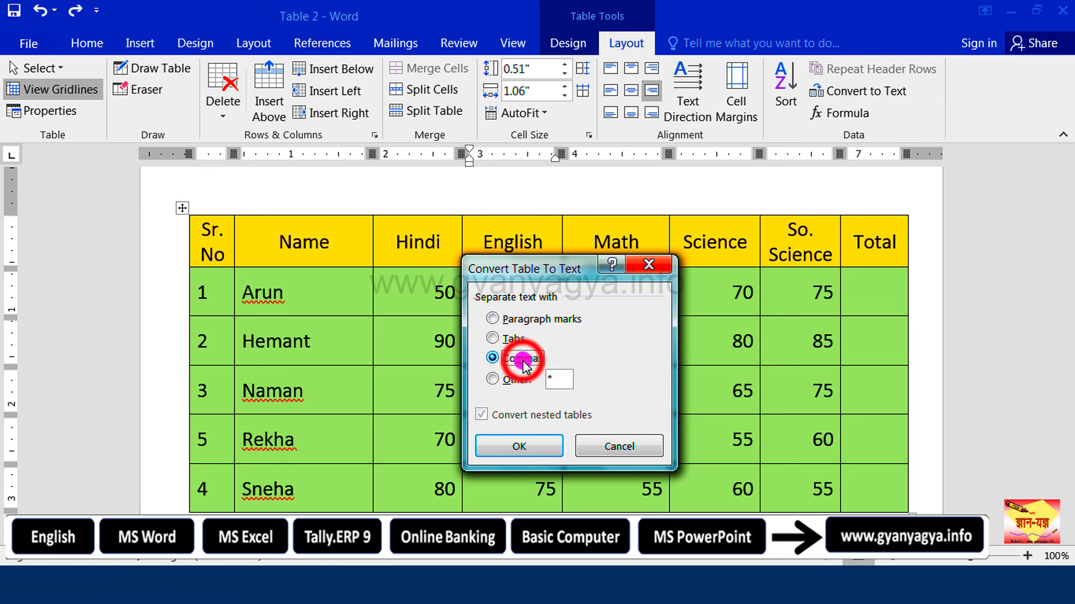
click(540, 447)
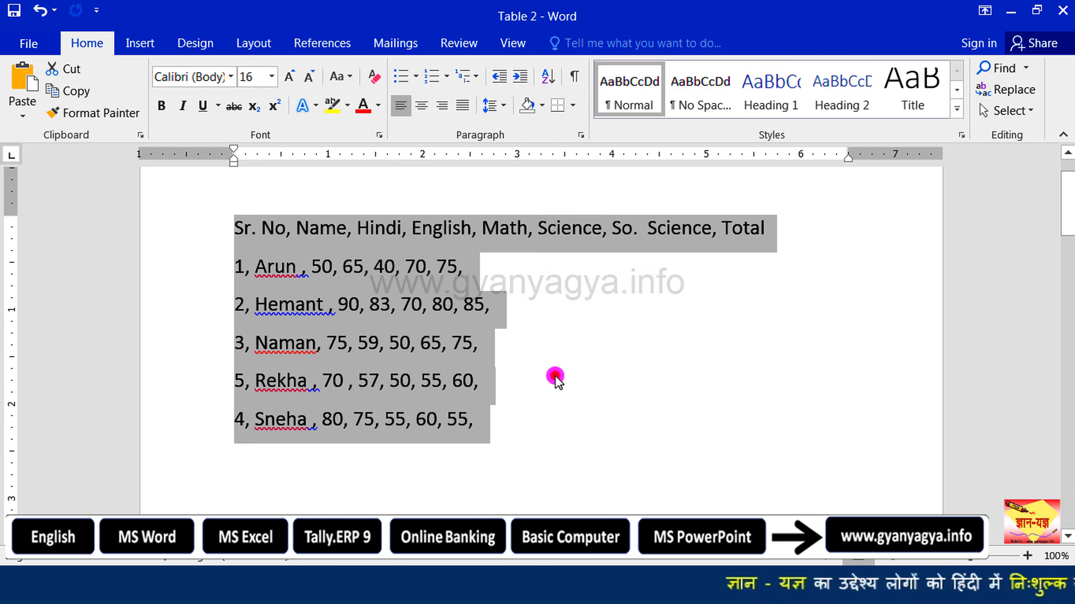
click(555, 379)
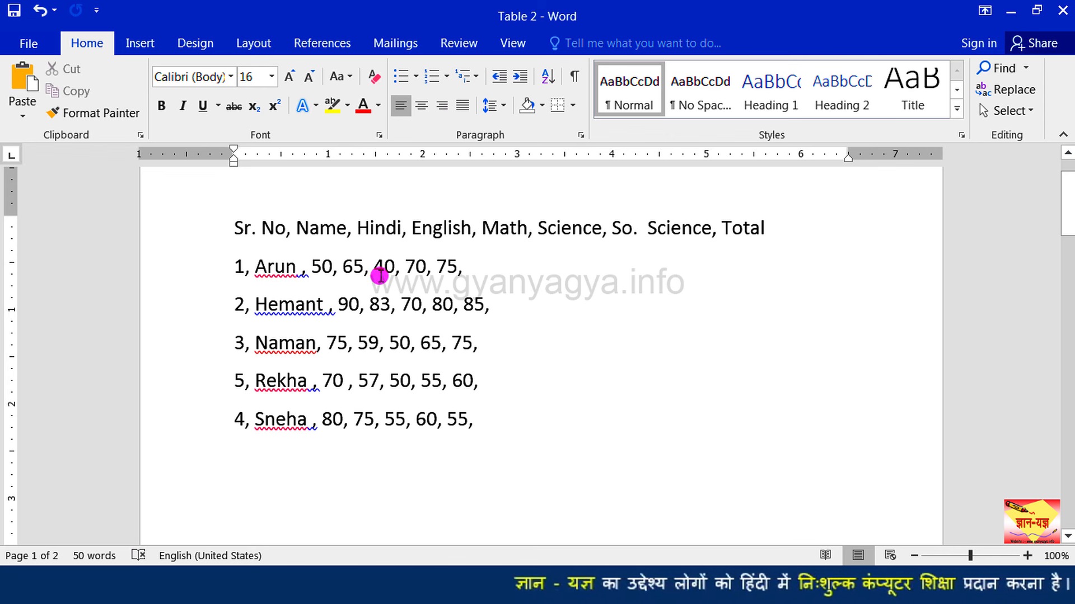